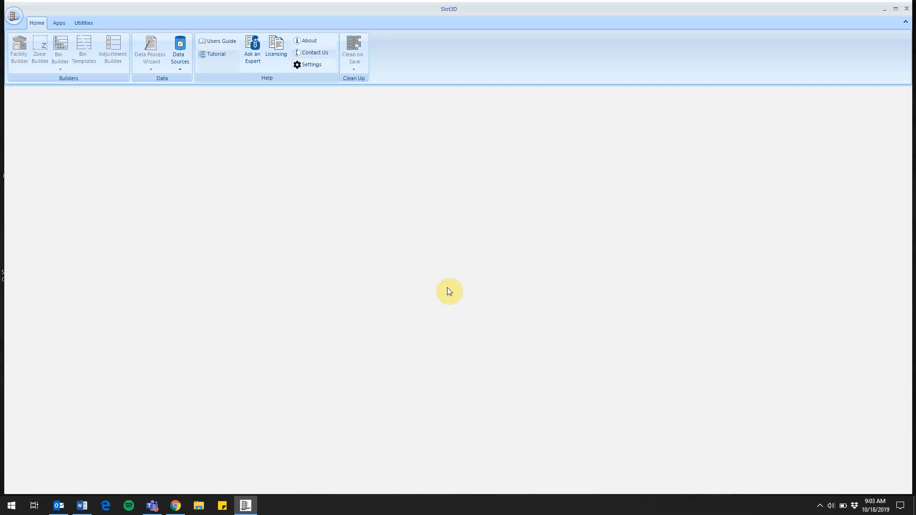
- Open the Data Sources dialog from the Home ribbon to list the available Slot3D_2013 databases
left_click(183, 46)
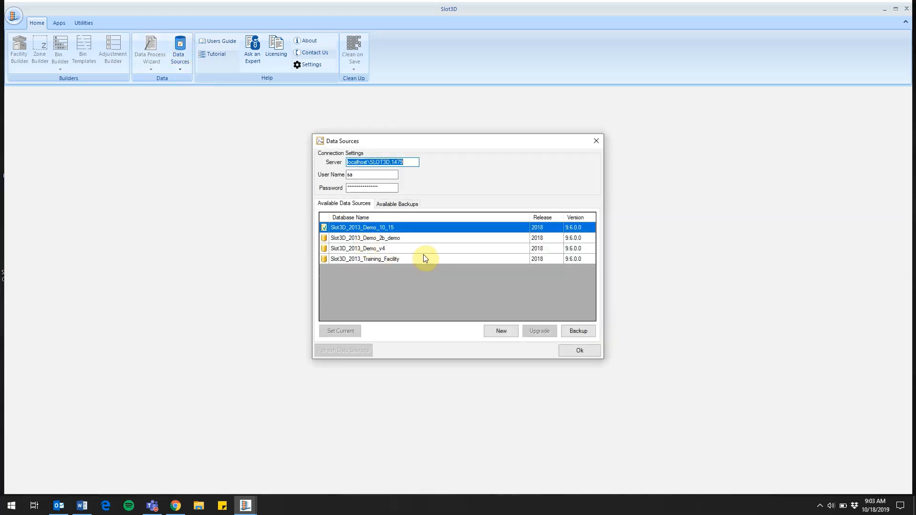
- Back up the Slot3D_2013_Demo_10_15 database and acknowledge the success message
left_click(351, 228)
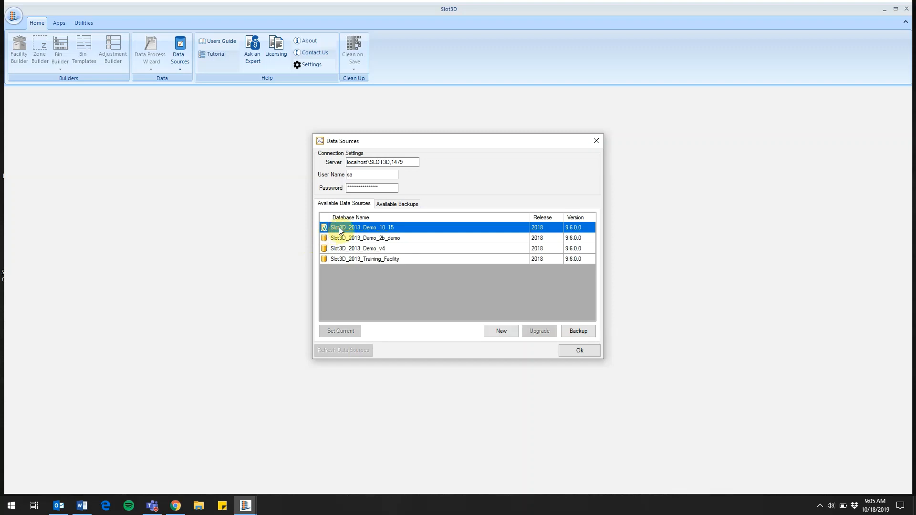
left_click(590, 332)
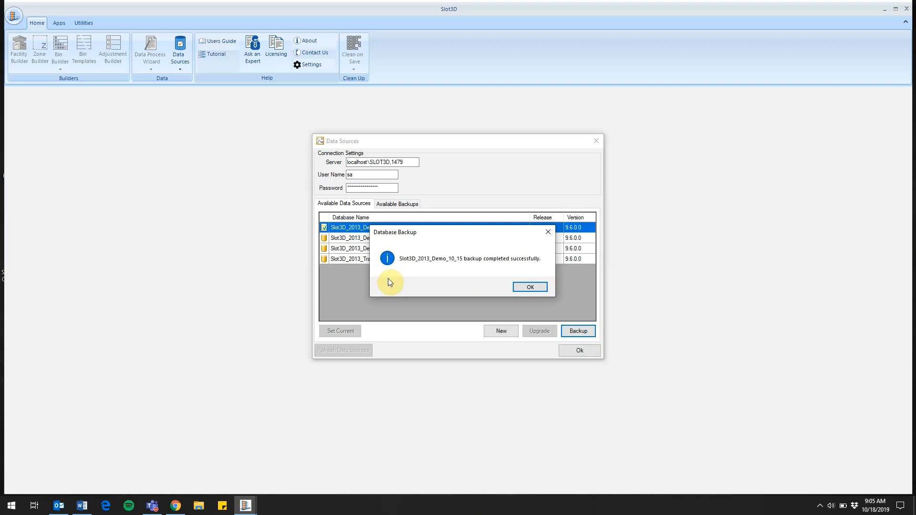
left_click(534, 285)
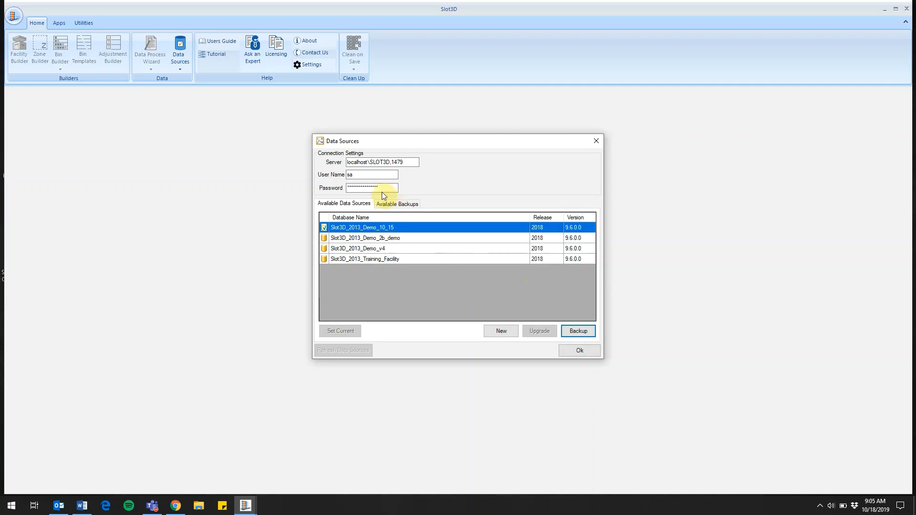
- Restore the newest Demo_10_15 backup as a new database named Slot3D_2013_Demo_Sandbox
left_click(396, 204)
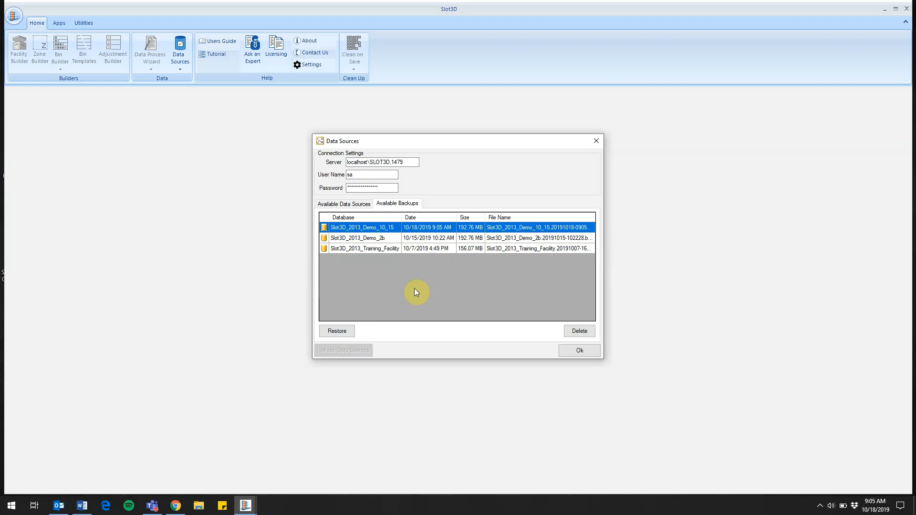
left_click(337, 331)
left_click(470, 252)
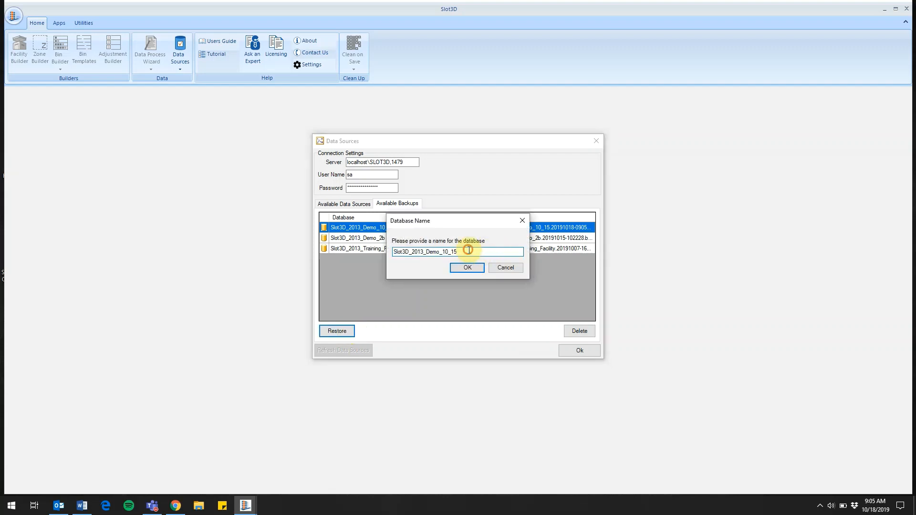
key("BackSpace")
key("BackSpace")
key("BackSpace")
key("BackSpace")
key("BackSpace")
type("Sandbo")
left_click(469, 272)
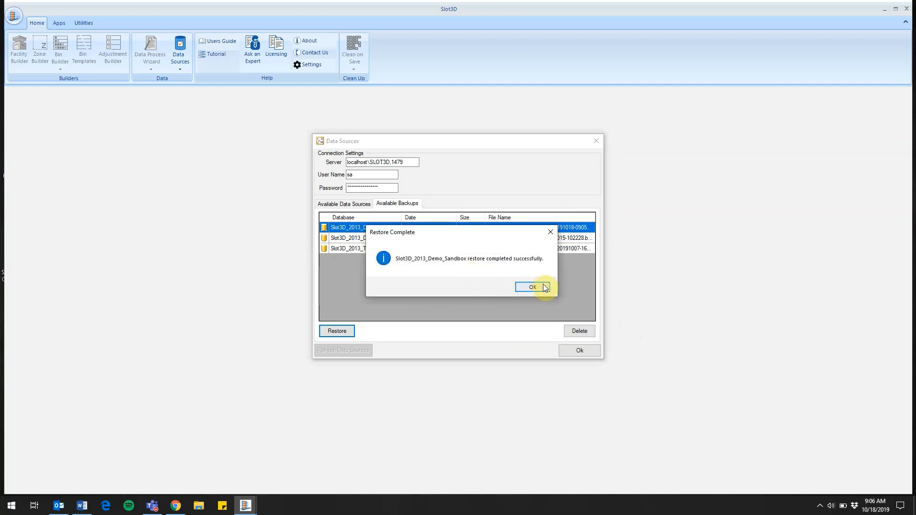
left_click(543, 288)
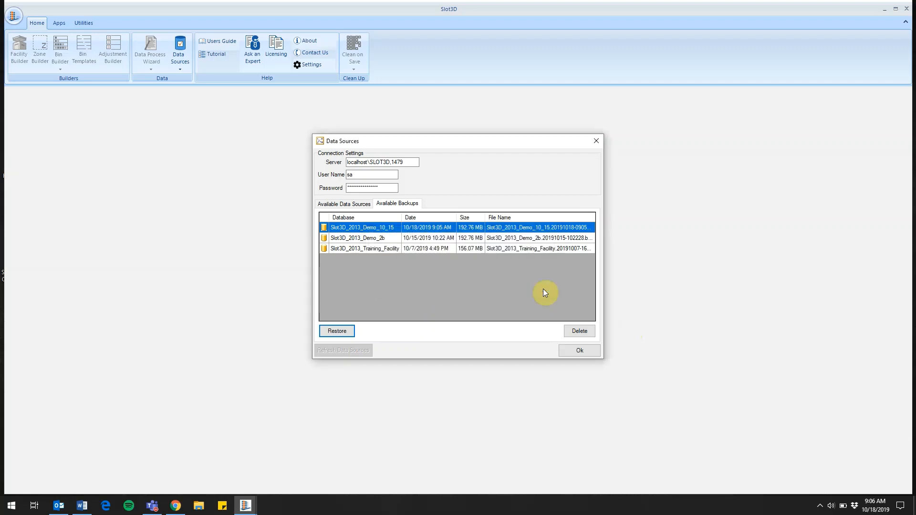
- Make Slot3D_2013_Training_Facility the current data source and restart Slot3D
left_click(367, 204)
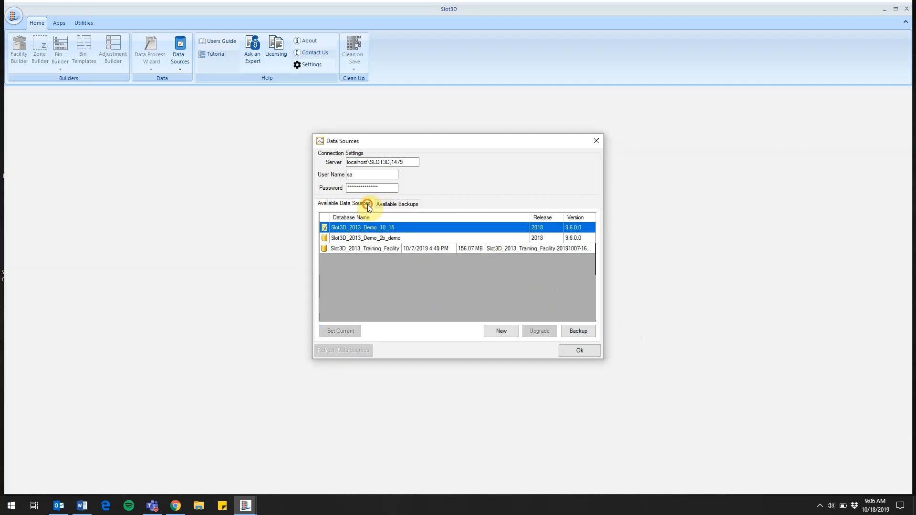
left_click(401, 249)
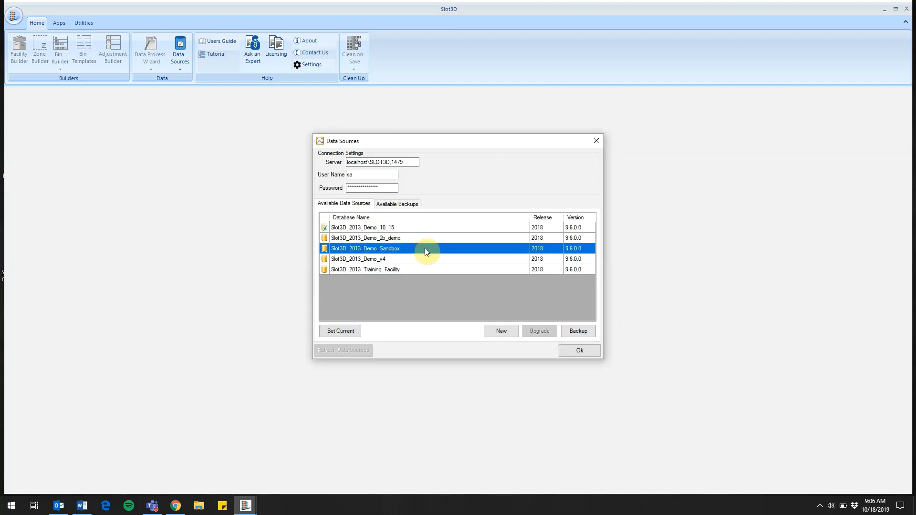
left_click(354, 331)
left_click(369, 269)
left_click(351, 331)
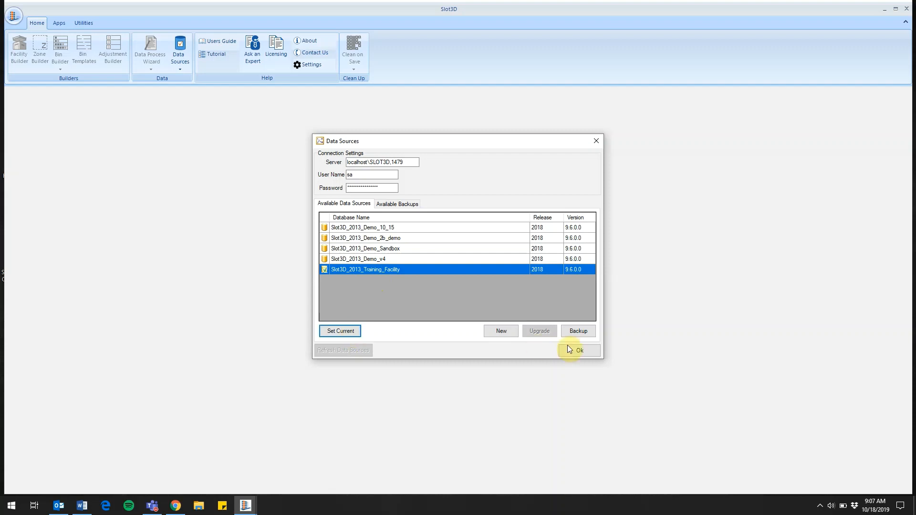
left_click(594, 354)
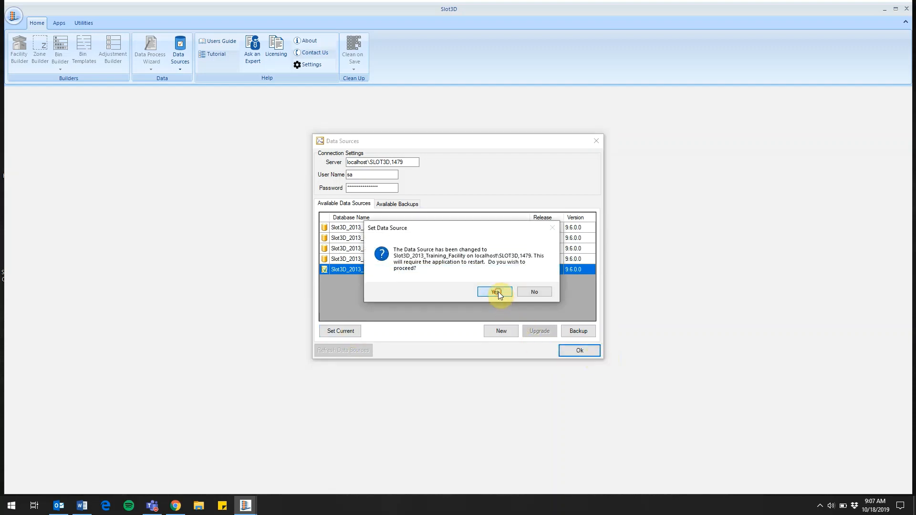
left_click(496, 292)
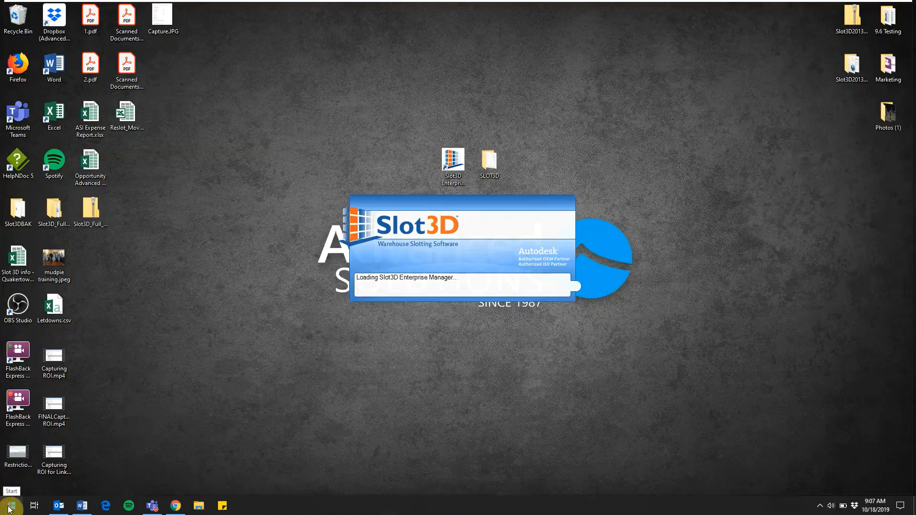
- Search 'sql' in the Start menu and launch SQL Server Management Studio
left_click(10, 506)
mouse_move(58, 507)
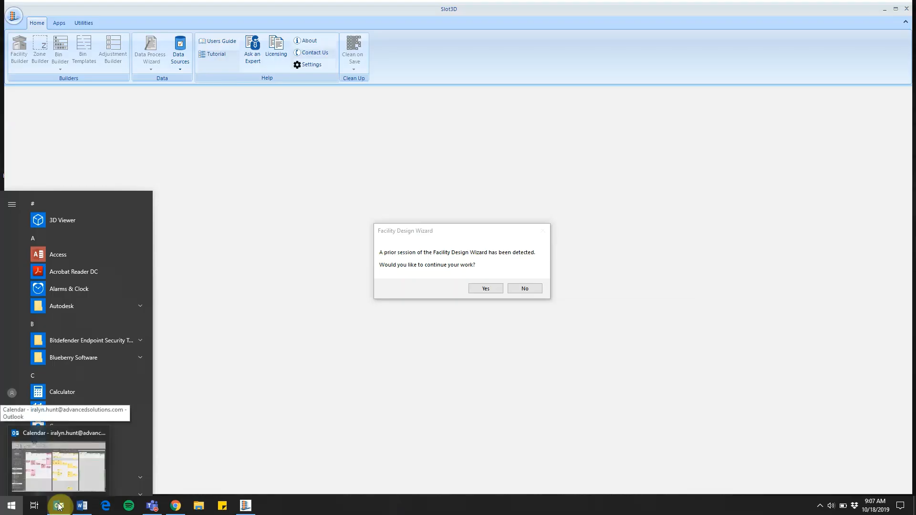
type("sql")
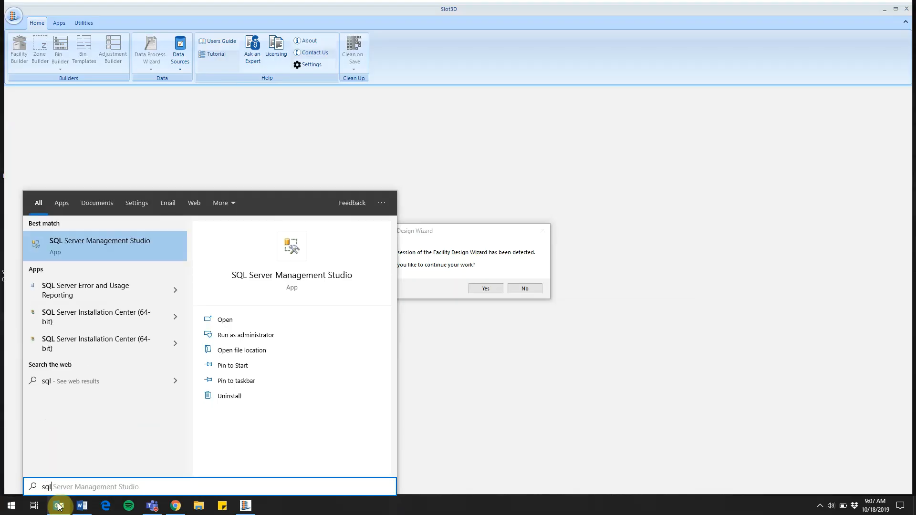
left_click(144, 240)
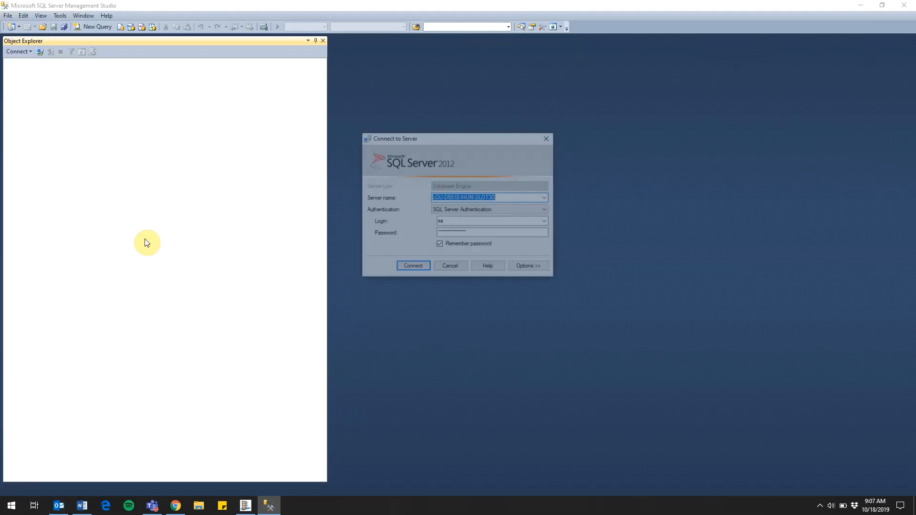
- Connect to the SLOT3D server instance and expand its Databases folder
left_click(412, 267)
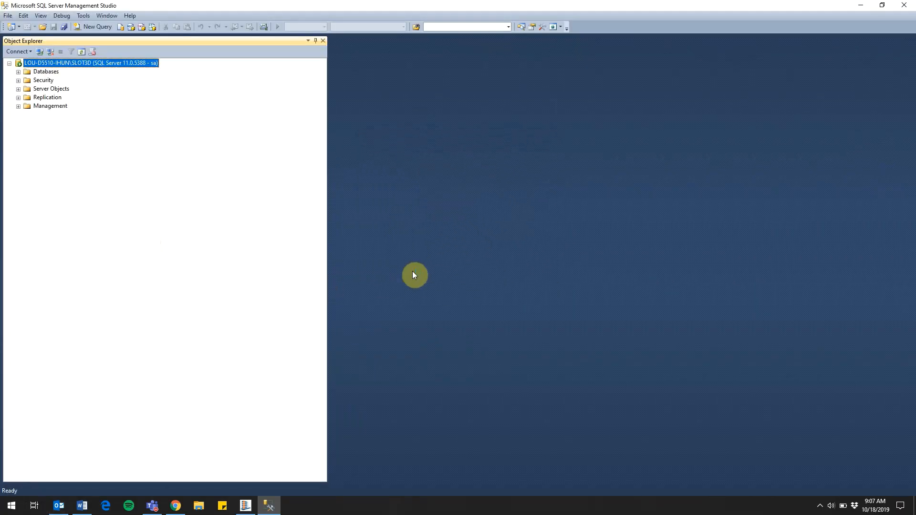
left_click(19, 72)
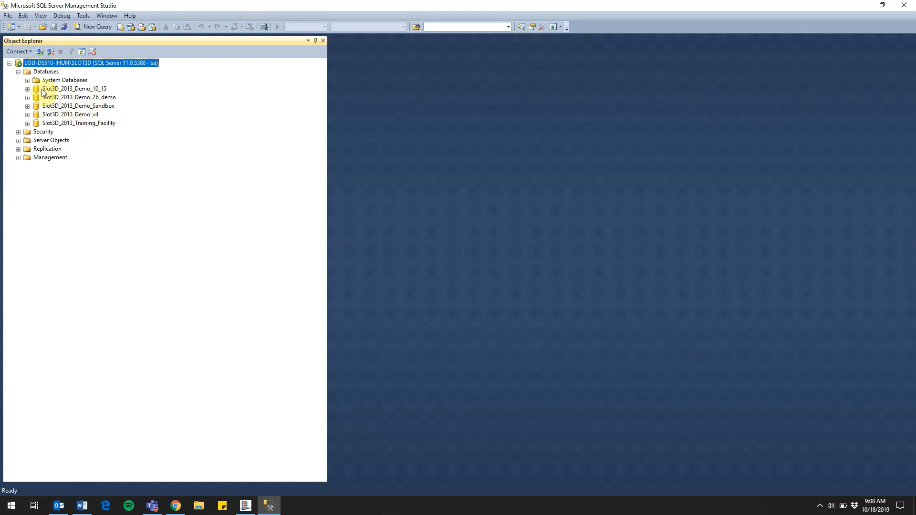
- Delete the Slot3D_2013_Demo_Sandbox database, then close SQL Server Management Studio
right_click(33, 108)
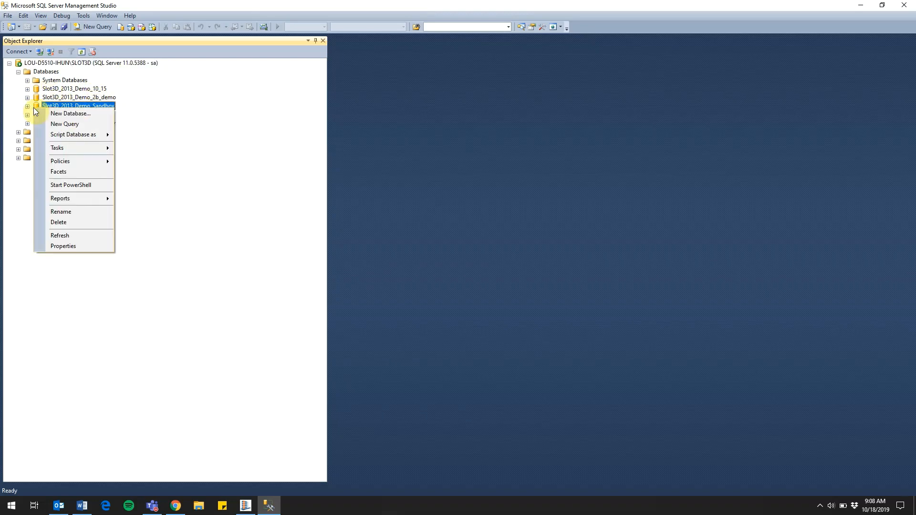
left_click(87, 221)
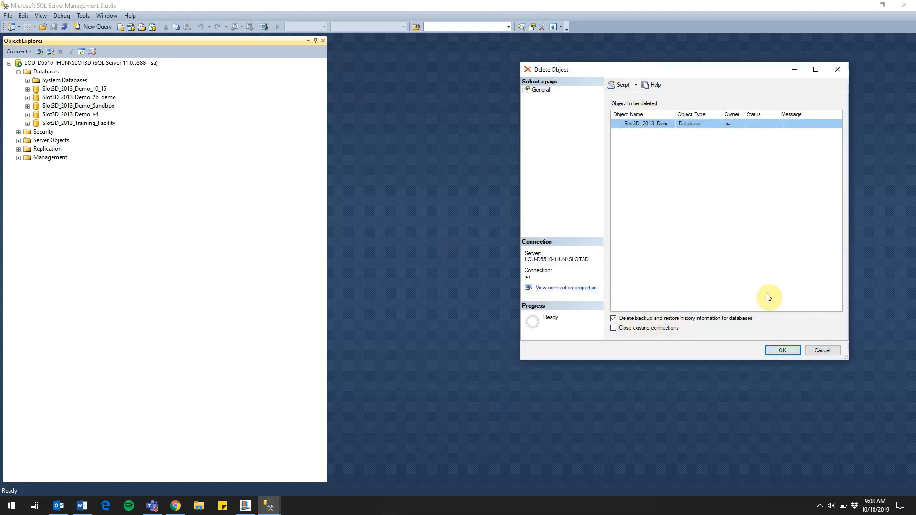
left_click(786, 354)
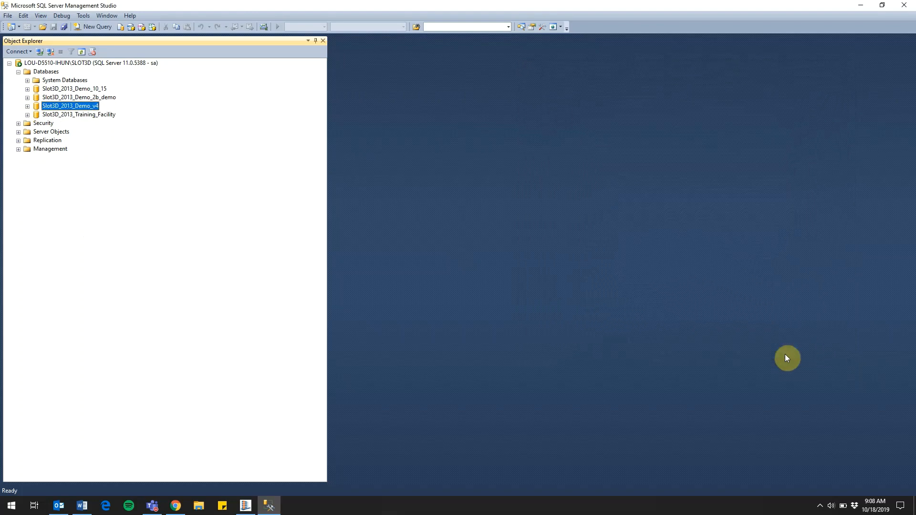
left_click(905, 6)
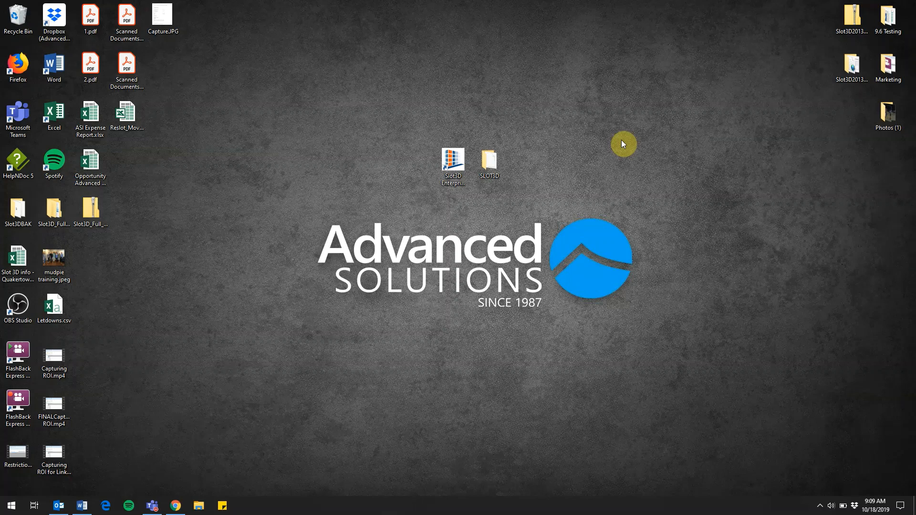
- Copy Slot3D_2013_Demo_2b.20191015-102228.bak from the SLOT3D desktop folder, returning to the desktop
double_click(484, 172)
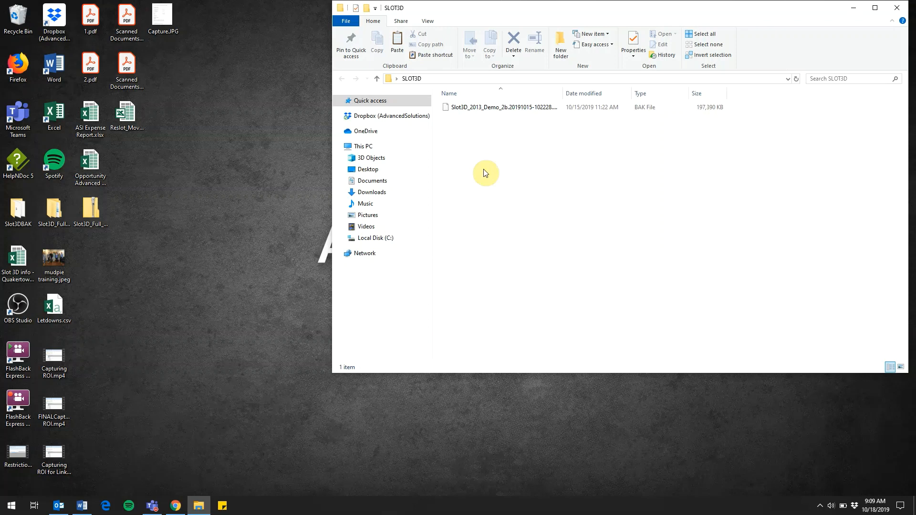
left_click(486, 110)
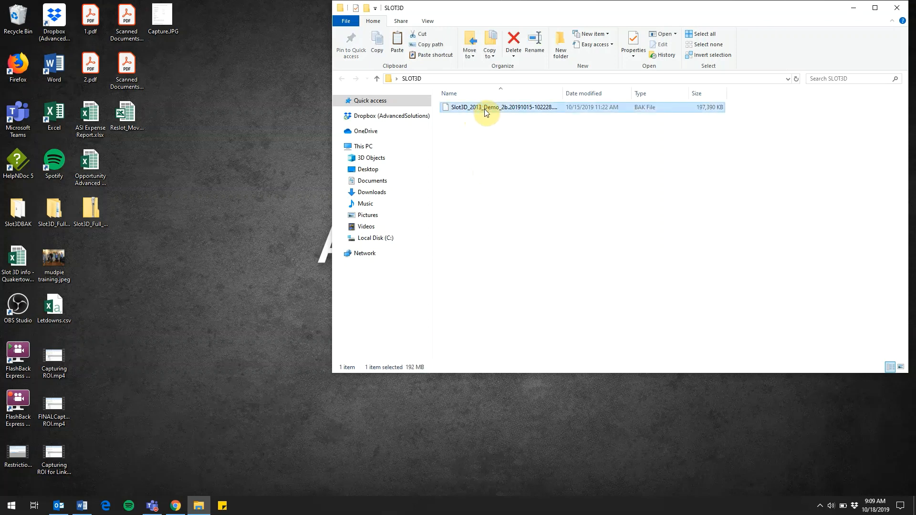
right_click(533, 111)
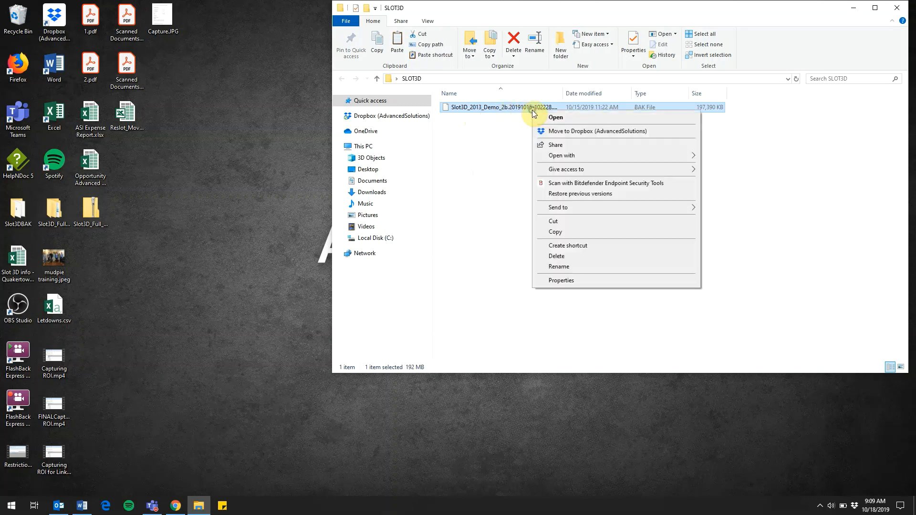
left_click(591, 232)
key("super+d")
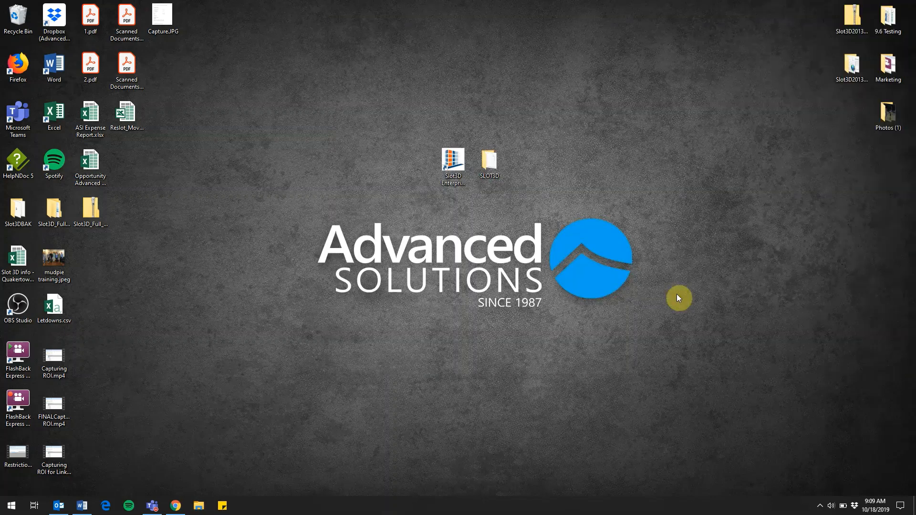
- Navigate File Explorer to C:\Program Files\IDS Engineering\Slot3Dv9\data\dbbackup
left_click(200, 504)
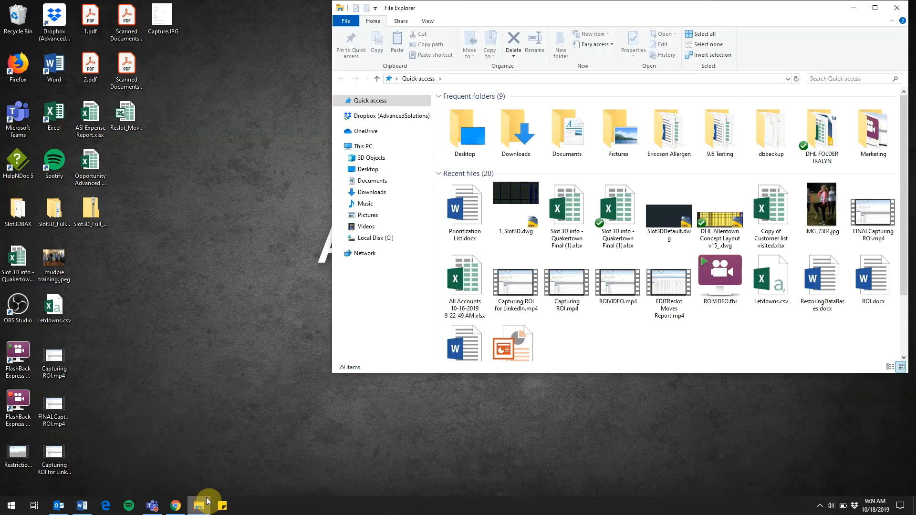
left_click(400, 238)
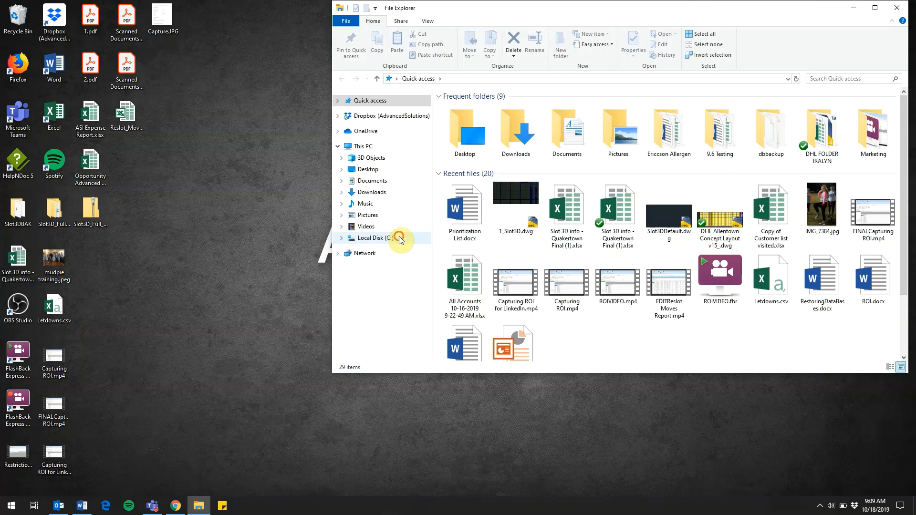
double_click(483, 138)
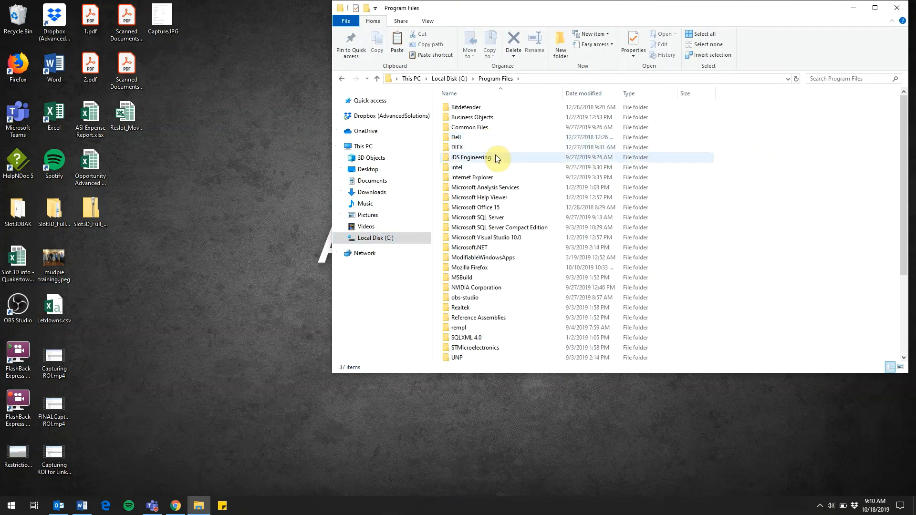
double_click(495, 157)
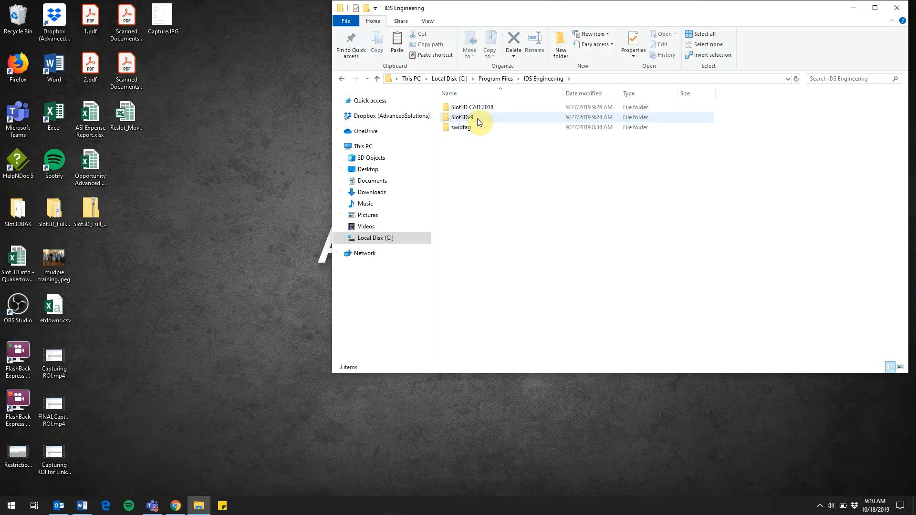
double_click(477, 118)
double_click(486, 128)
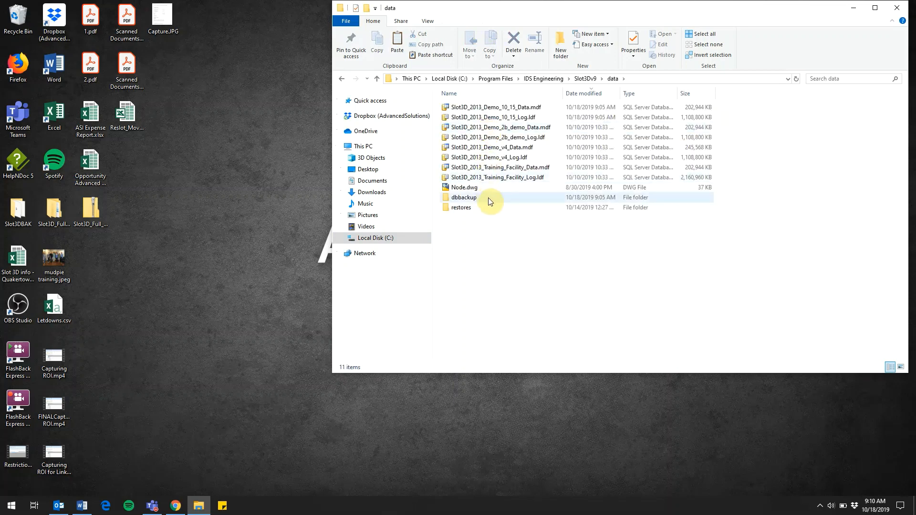
double_click(488, 198)
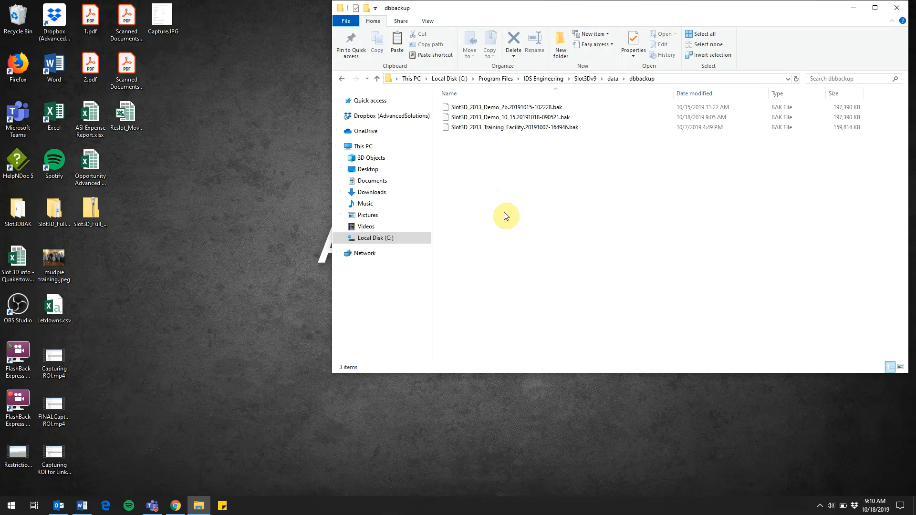
- Paste the copied backup there, replacing the existing file, and close the window
right_click(511, 153)
left_click(563, 222)
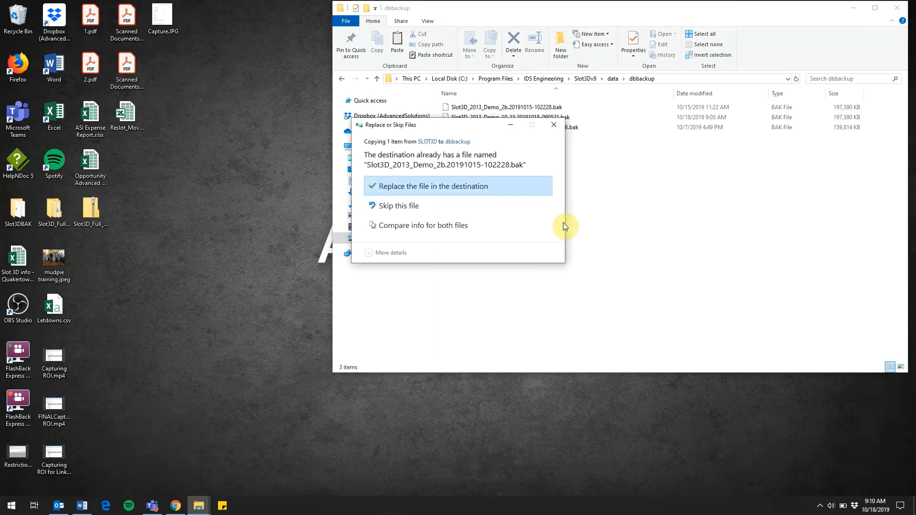
left_click(531, 181)
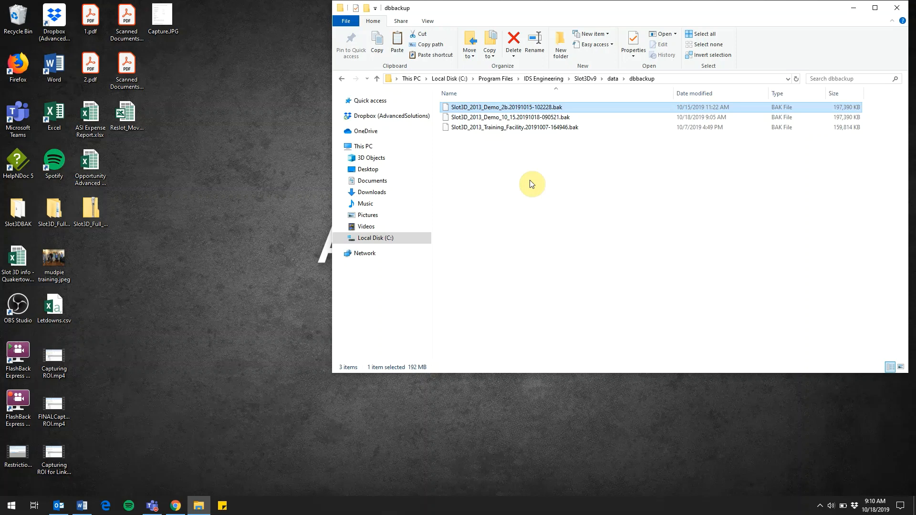
left_click(899, 11)
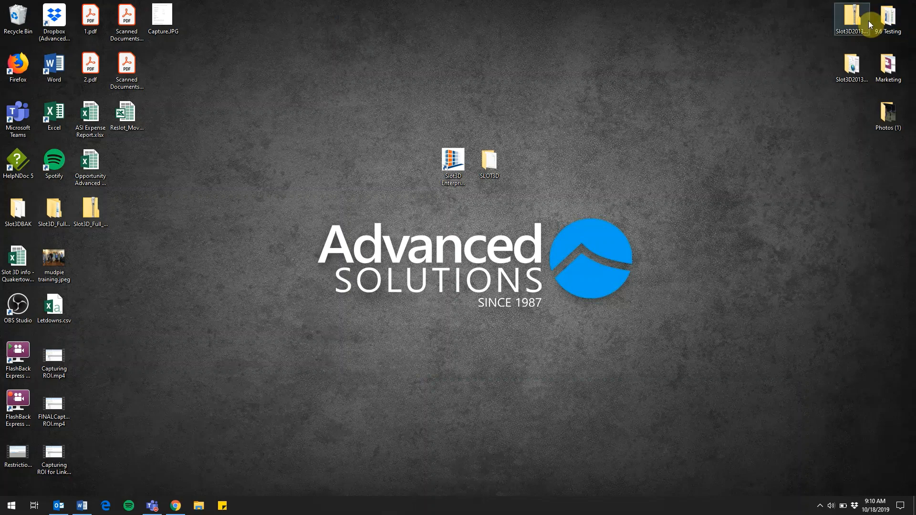
- Relaunch Slot3D Enterprise, declining to resume the previous session or load a facility
double_click(459, 156)
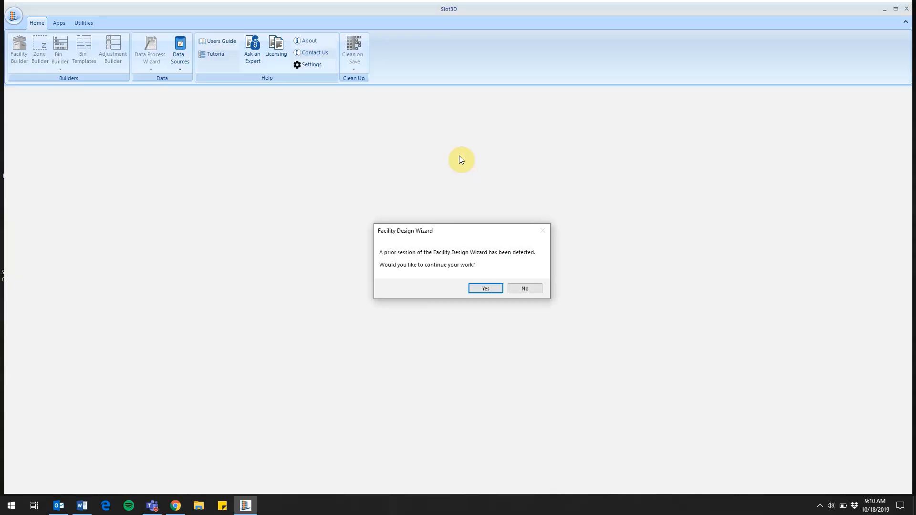
left_click(527, 289)
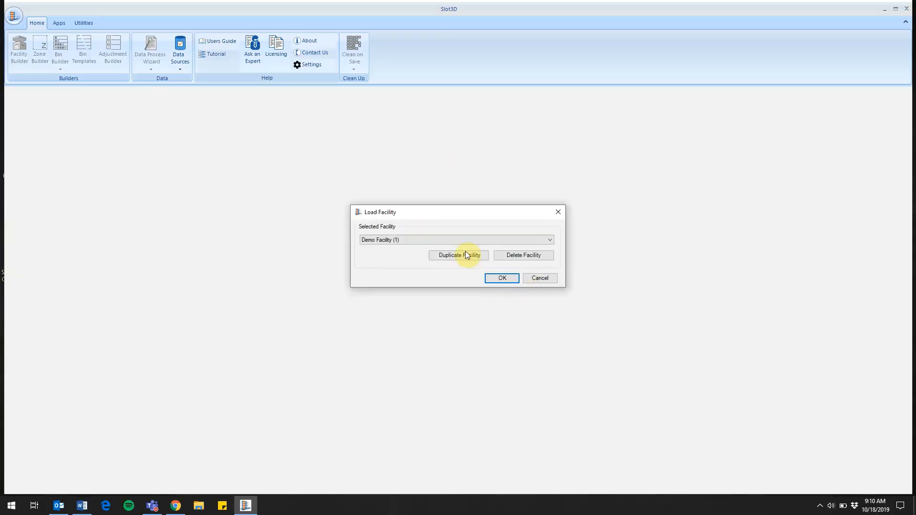
left_click(526, 280)
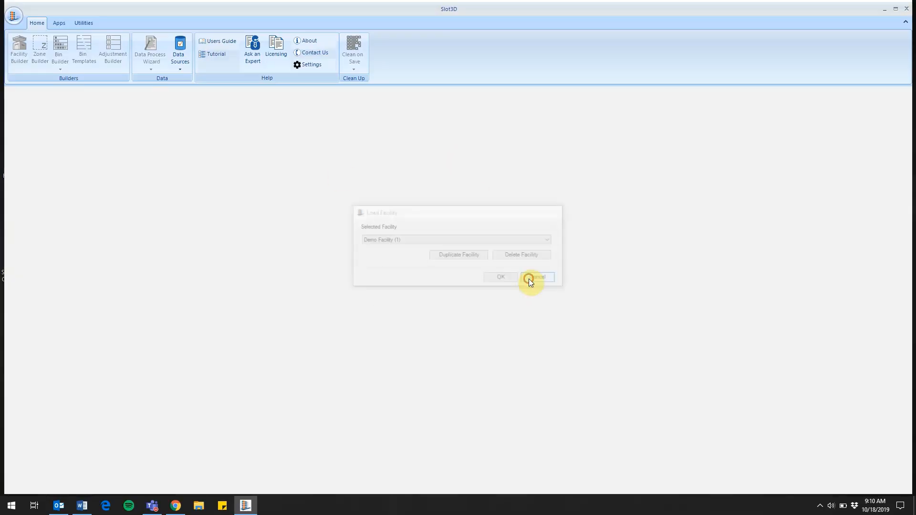
- Select the Slot3D_2013_Demo_2b backup under Data Sources' Available Backups
left_click(183, 54)
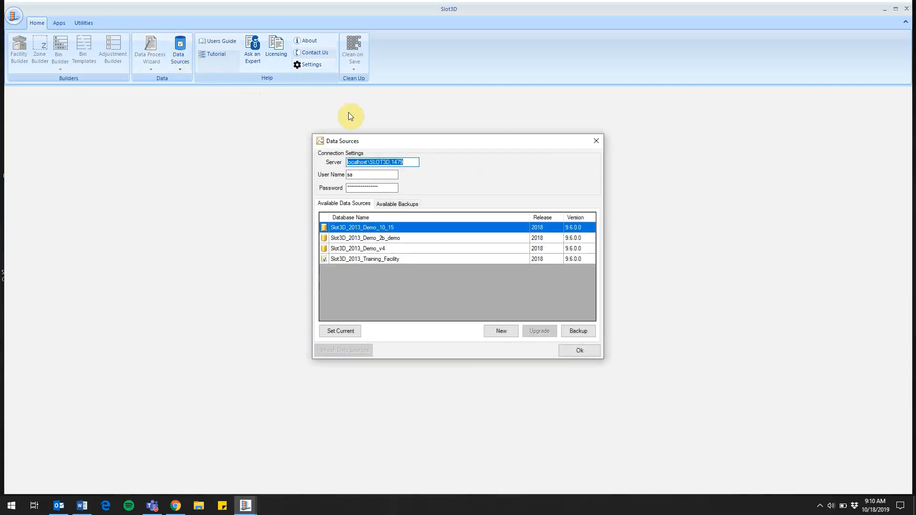
left_click(397, 205)
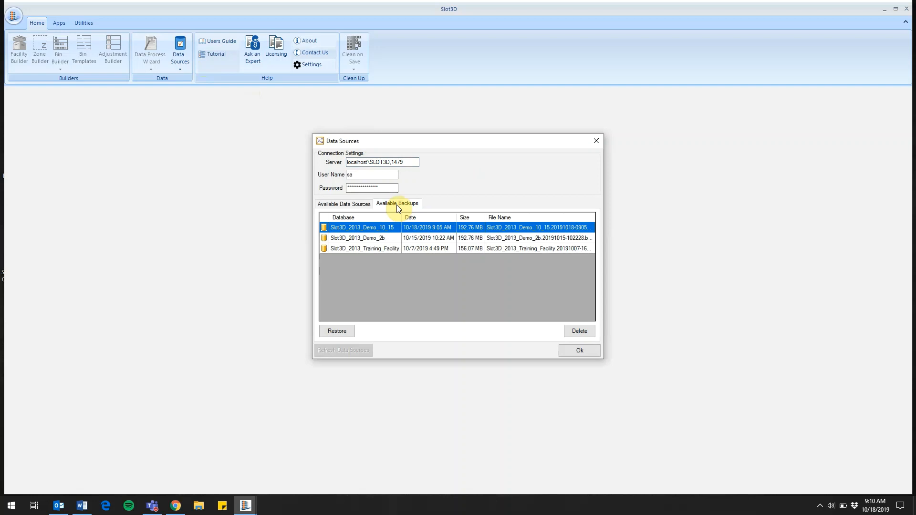
left_click(391, 238)
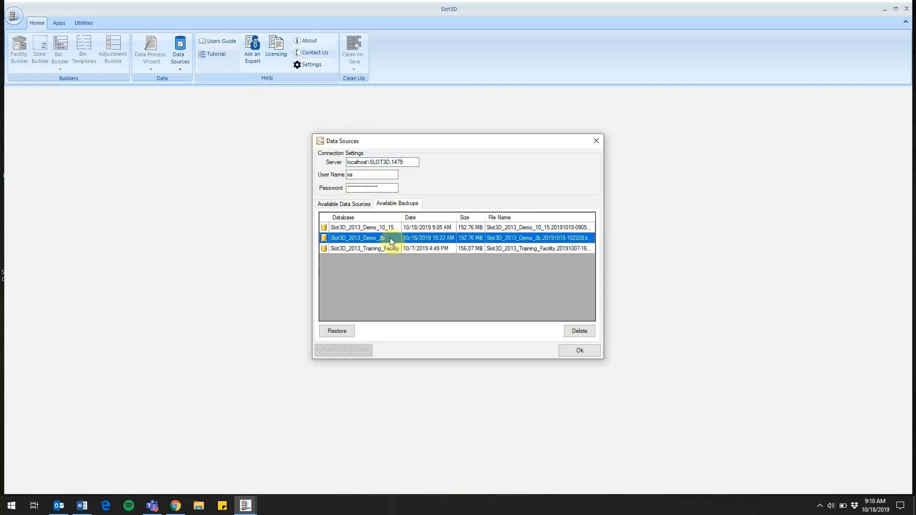